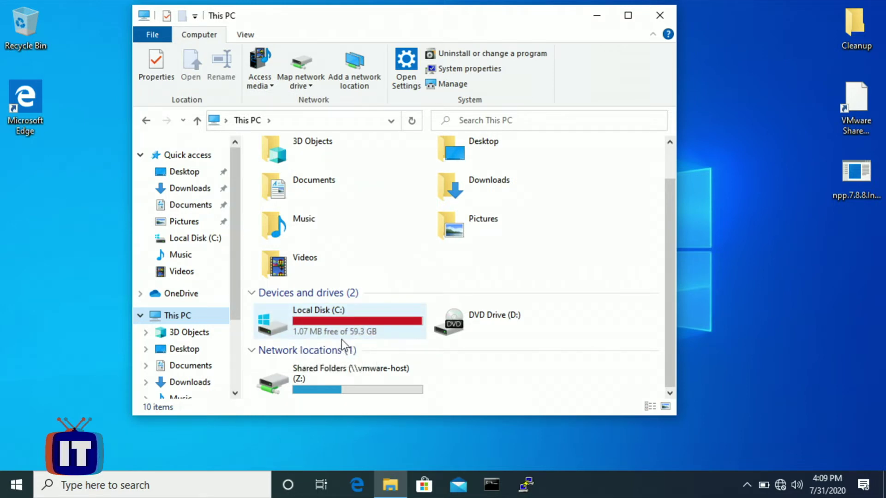
Step: Start Disk Cleanup for Local Disk (C:) from the drive's properties, and close the properties dialog
right_click(314, 328)
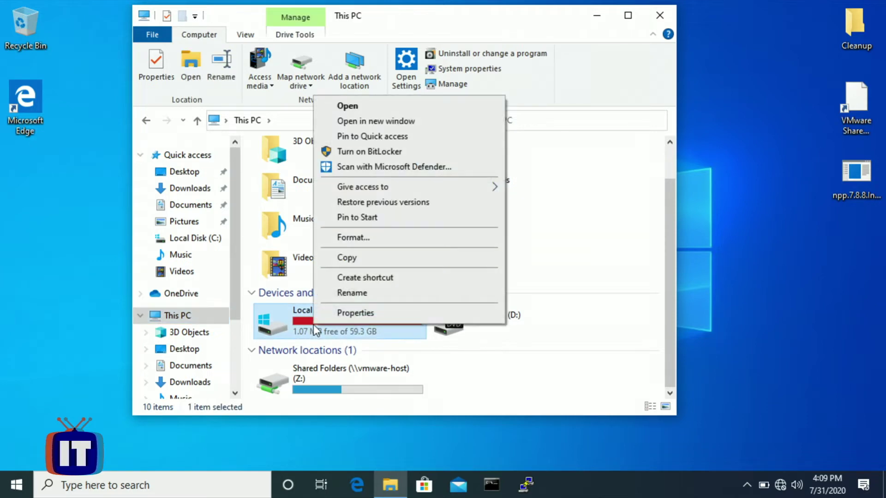
left_click(353, 312)
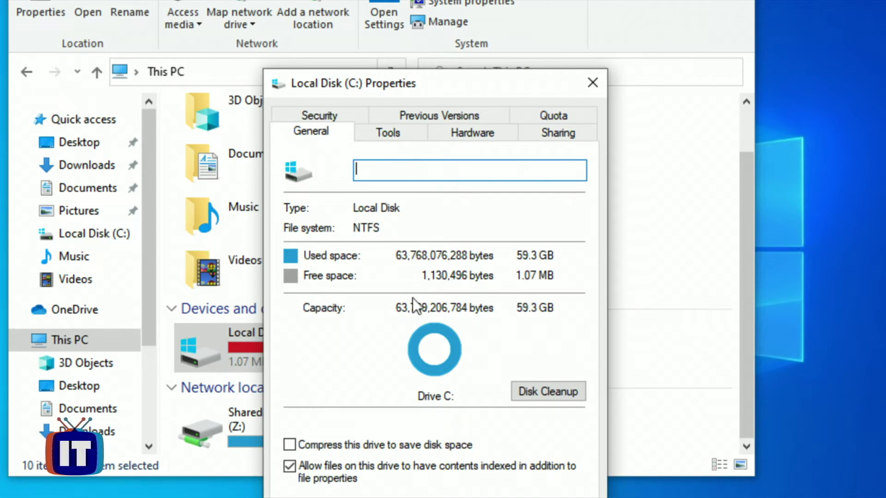
left_click(536, 391)
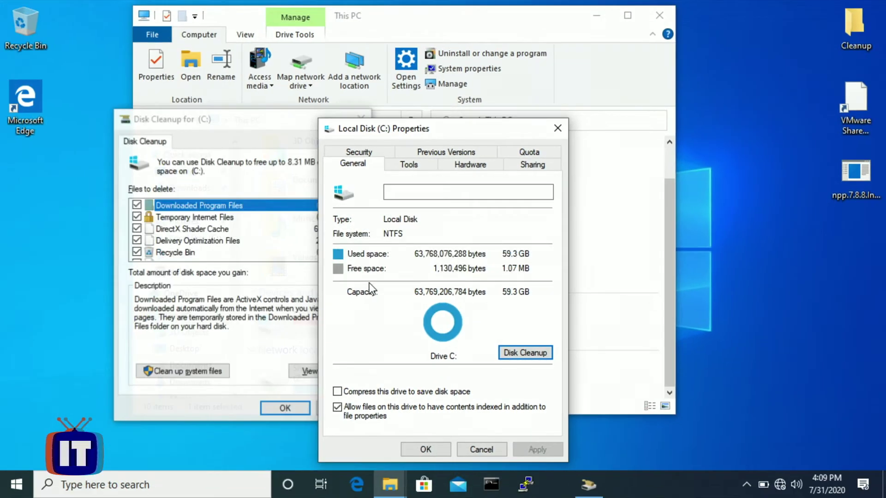
left_click(136, 113)
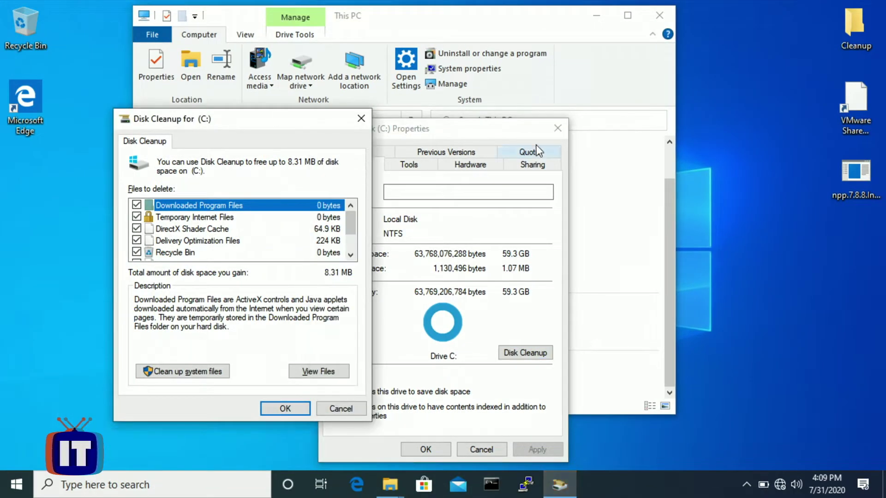
left_click(557, 129)
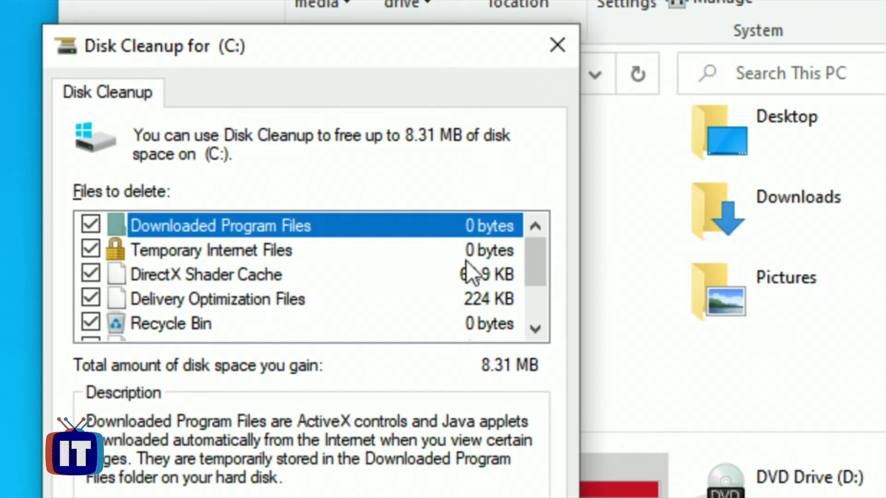
Step: Review the remaining cleanup categories and rescan the C: drive with system files included
left_click_drag(527, 256, 528, 284)
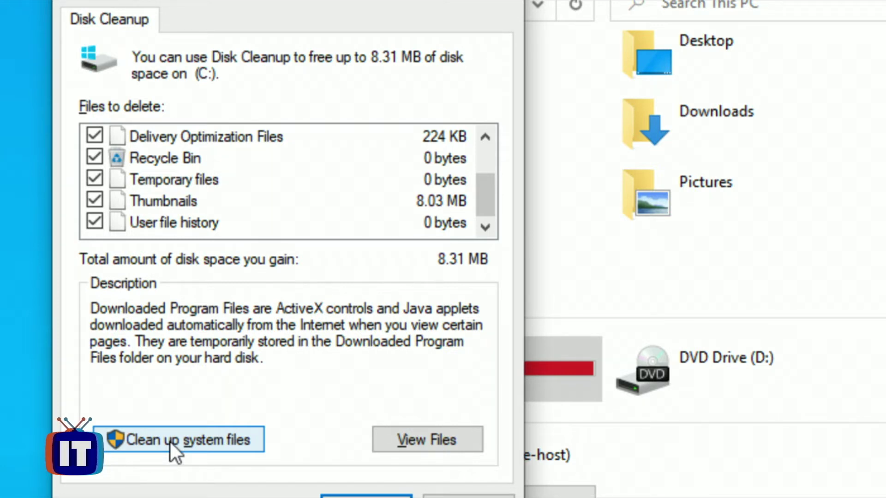
left_click(152, 440)
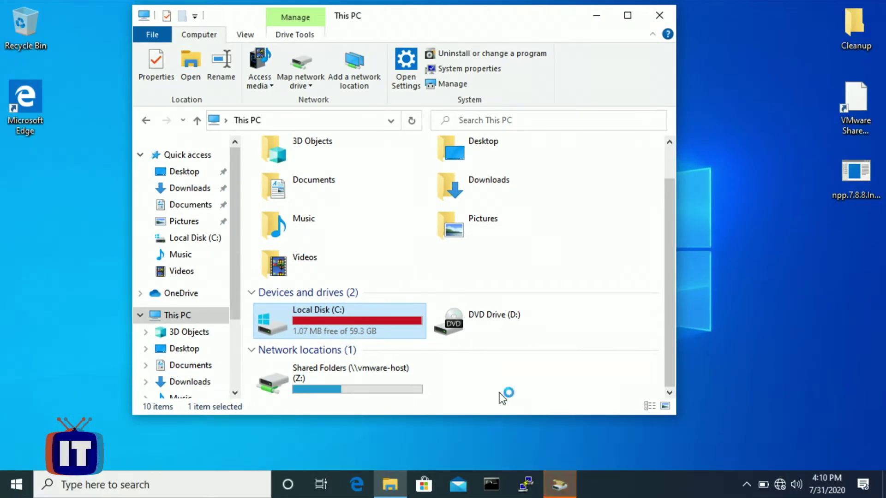
left_click(560, 485)
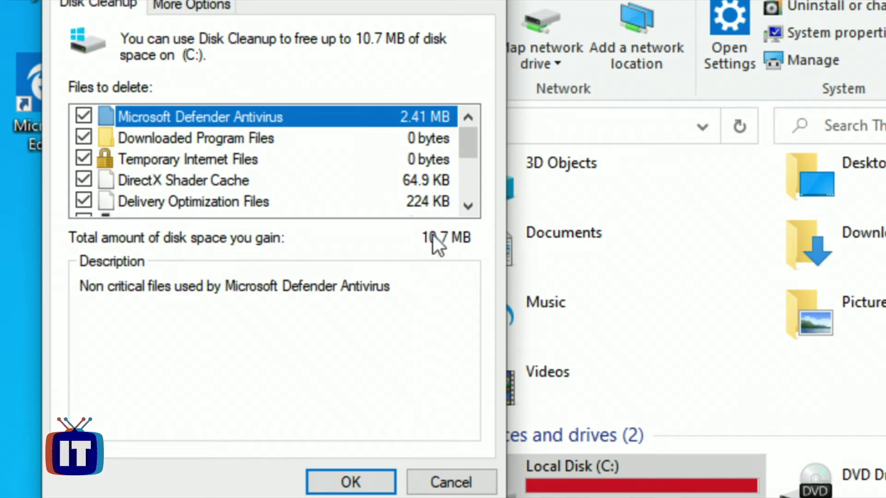
Step: Permanently delete all checked Disk Cleanup categories on C:, and refresh This PC to check the drive's free space
left_click_drag(463, 153, 461, 185)
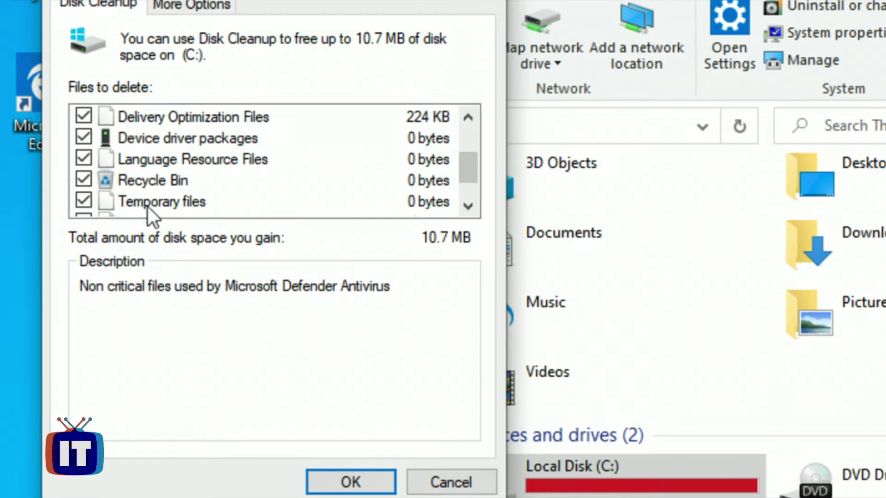
left_click_drag(466, 173, 461, 196)
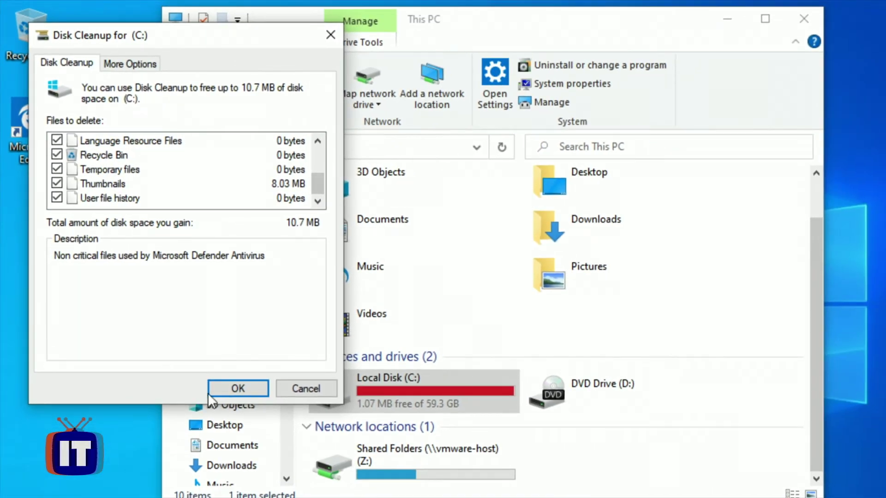
left_click(232, 390)
left_click_drag(547, 210, 251, 210)
left_click(270, 302)
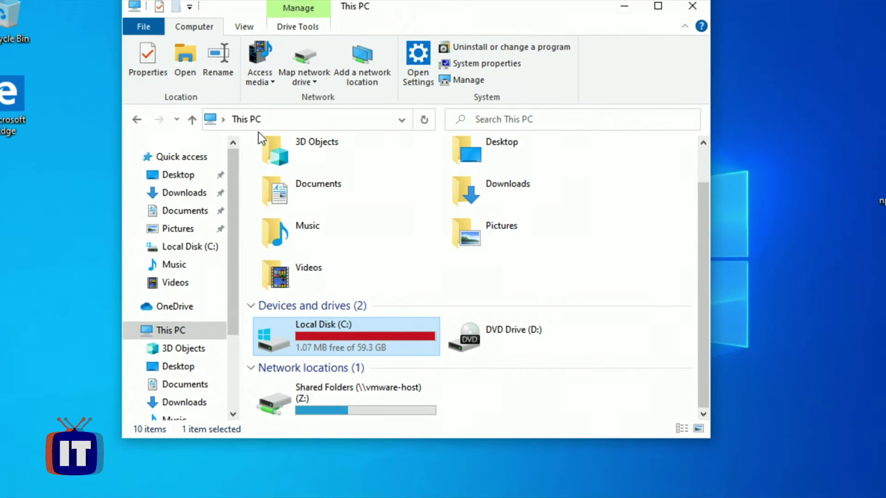
left_click(422, 119)
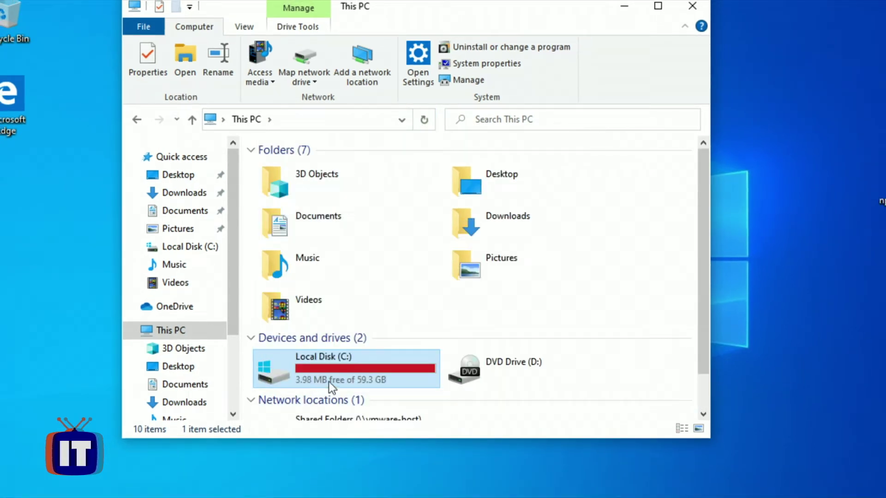
mouse_move(315, 381)
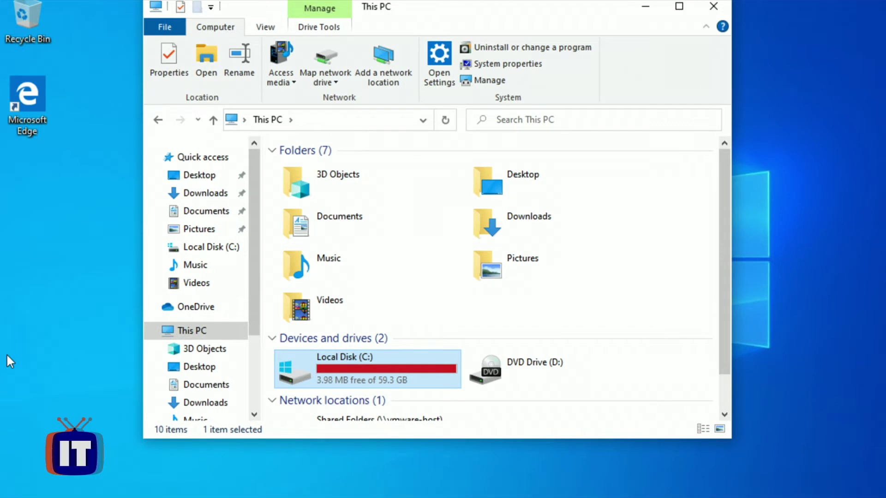
Step: Permanently delete all files and folders in the Documents folder
double_click(305, 234)
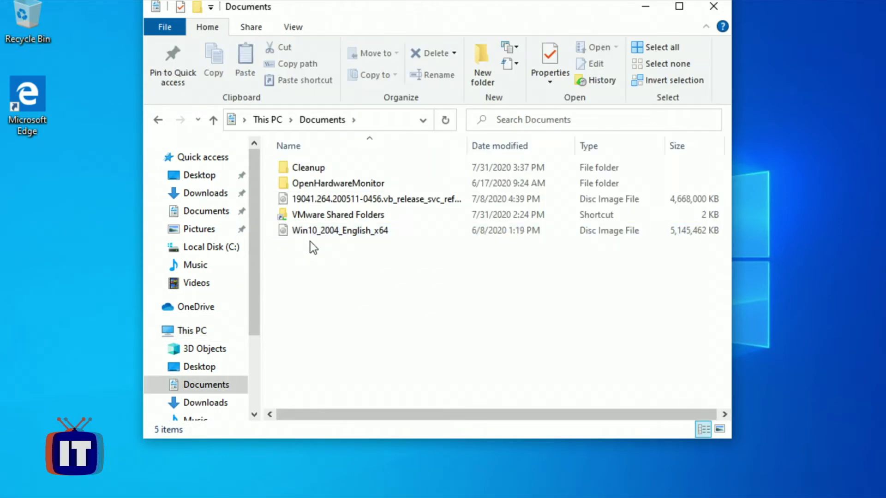
key("ctrl+a")
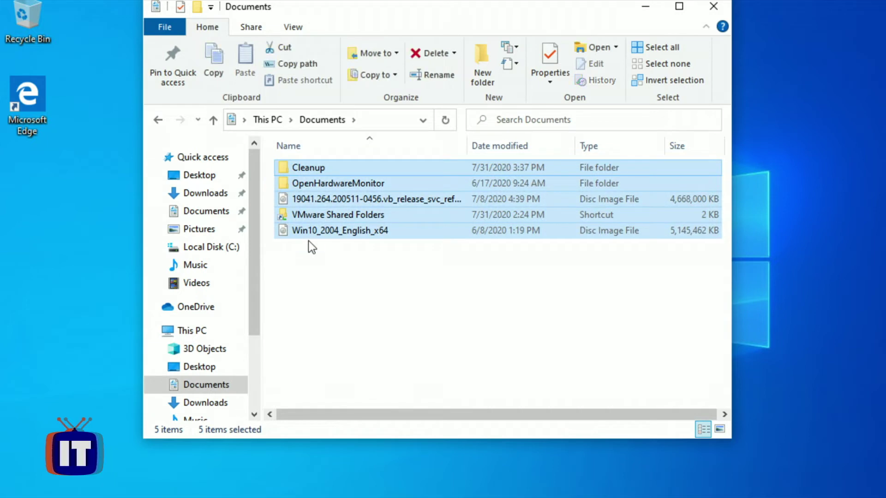
right_click(343, 209)
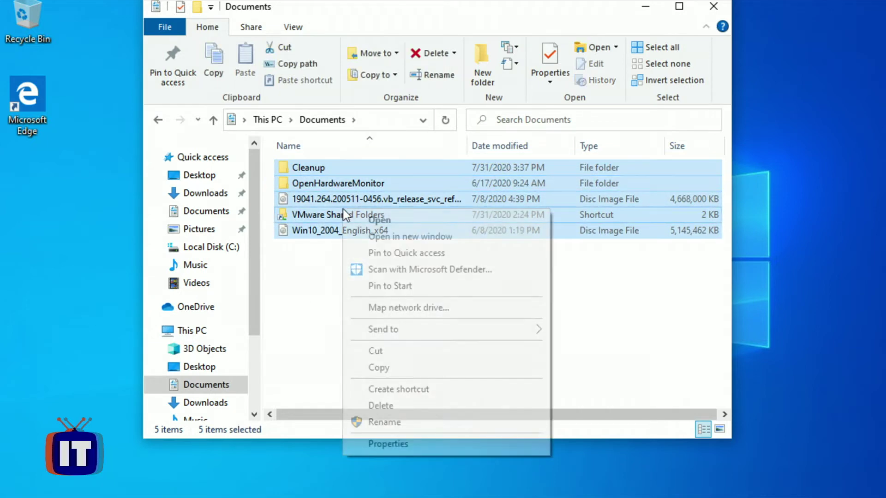
left_click(378, 412)
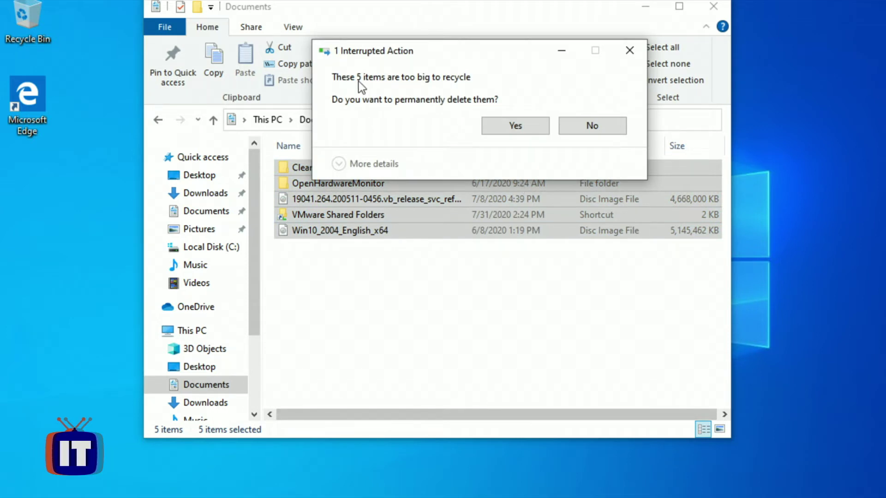
left_click(506, 132)
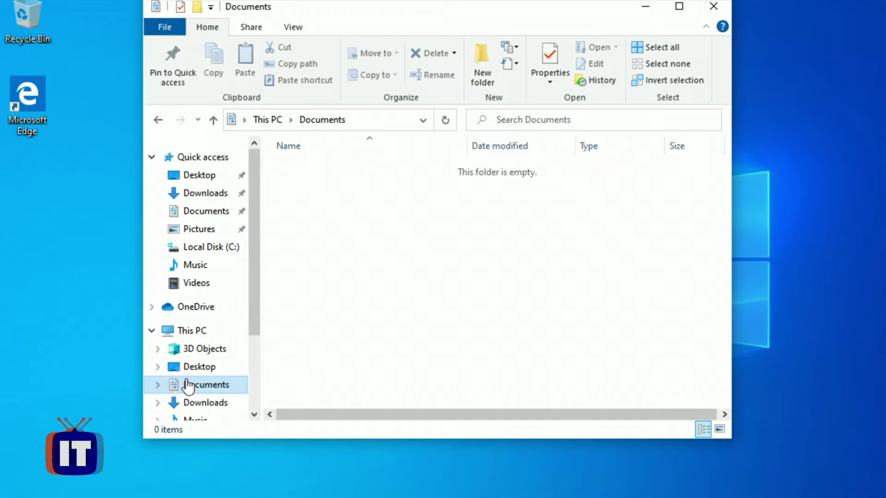
Step: Return to This PC to check the C: drive's free space, and turn on the display of hidden items
left_click(187, 335)
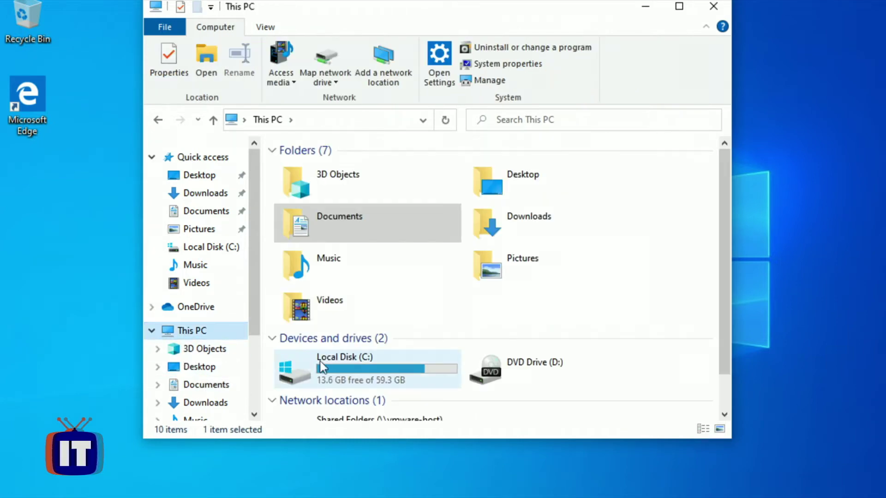
scroll(312, 364, "down", 1)
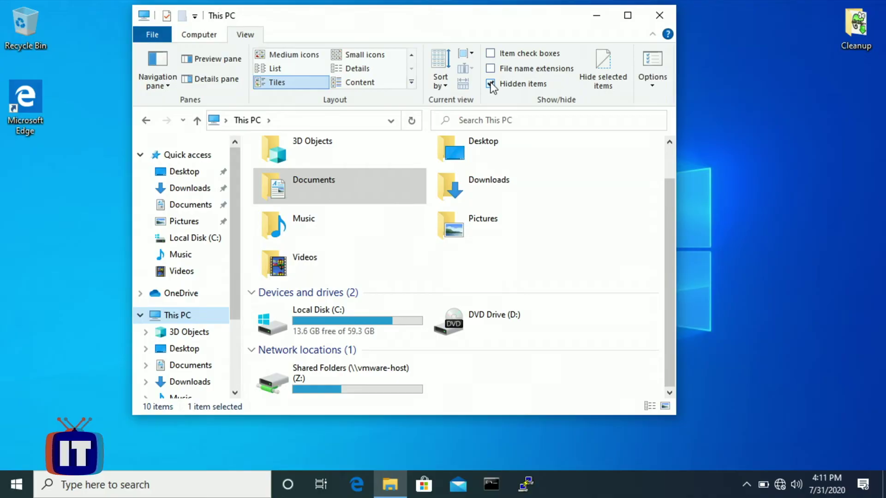
left_click(491, 84)
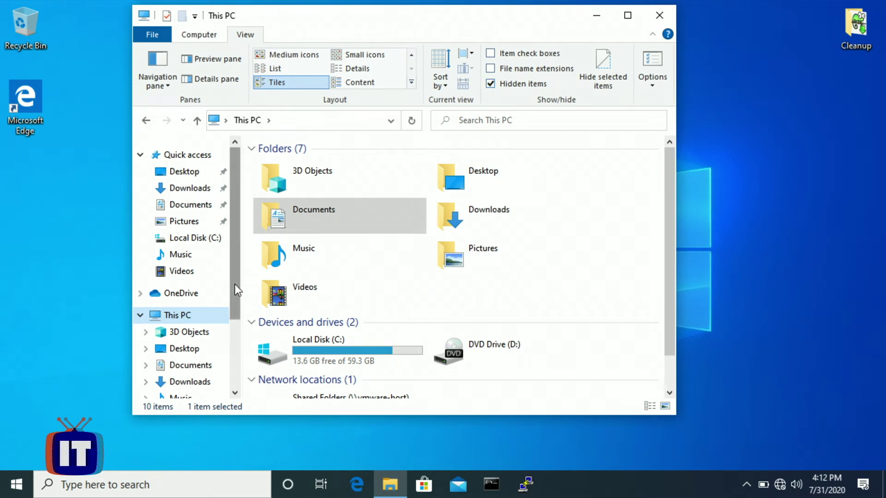
Step: Open the Student01 profile folder under Users on Local Disk (C:)
scroll(311, 324, "down", 1)
double_click(311, 323)
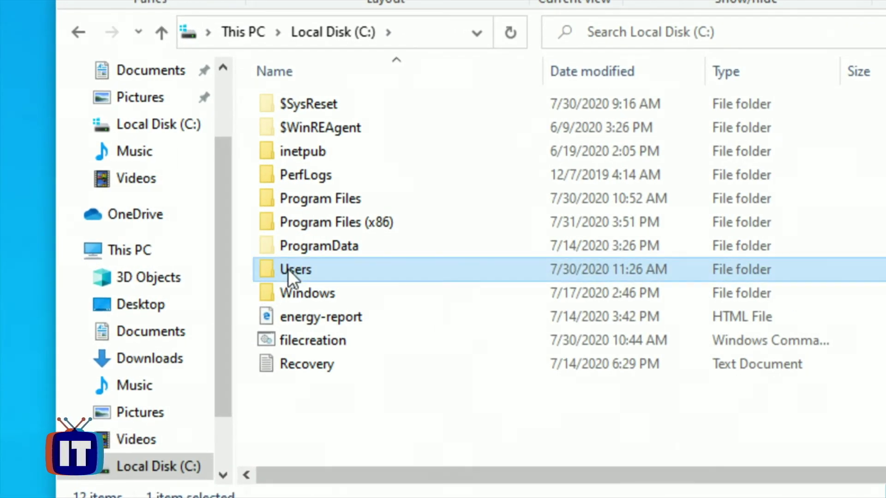
double_click(275, 268)
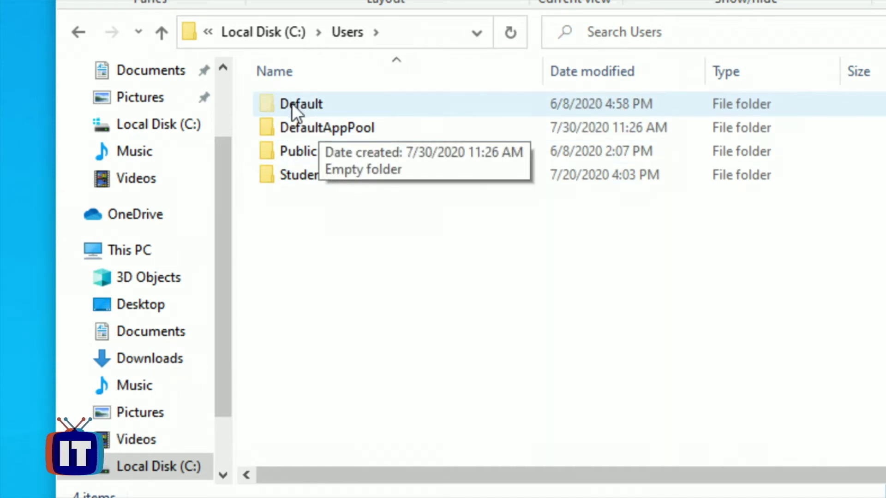
mouse_move(270, 107)
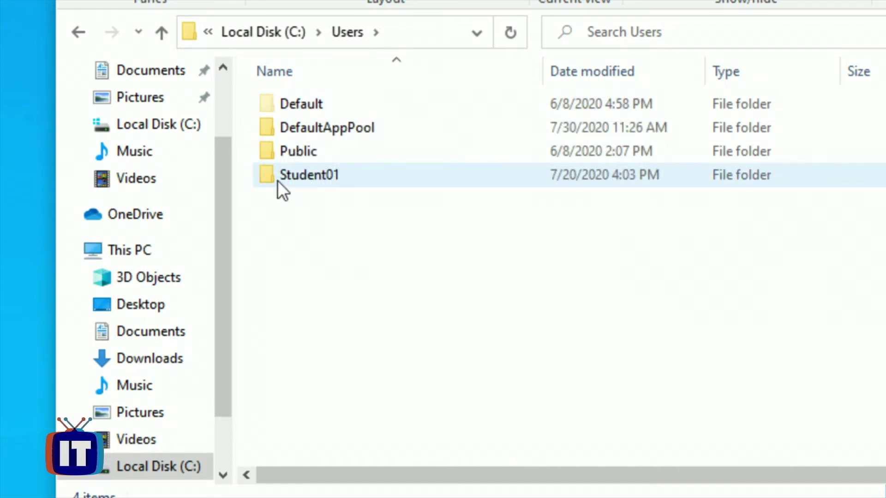
mouse_move(278, 181)
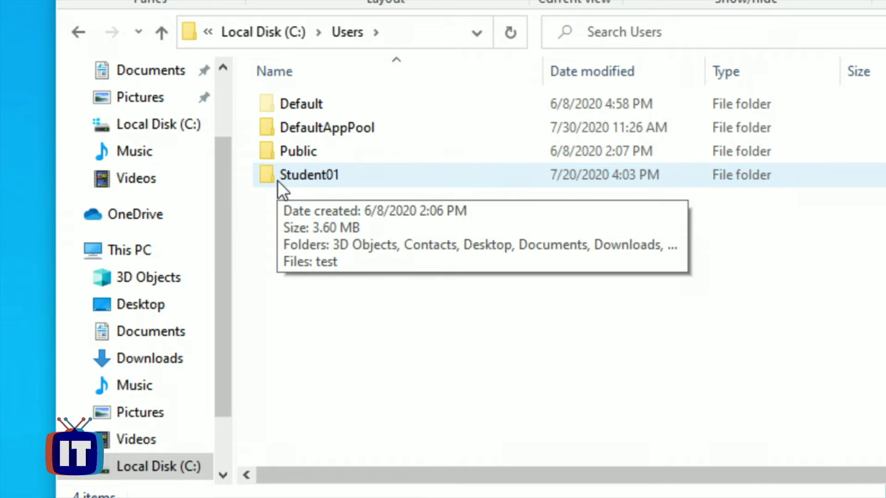
double_click(278, 181)
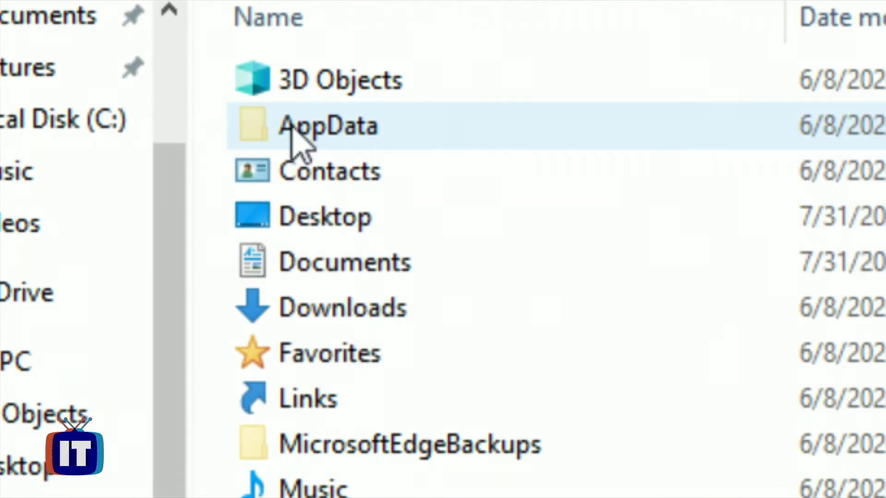
Step: Check the size of the hidden AppData folder and open its Local\Temp subfolder
mouse_move(292, 126)
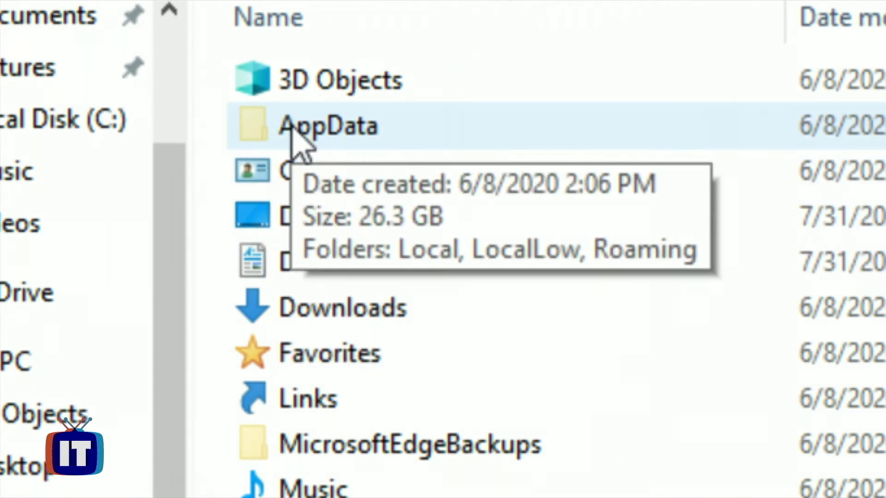
double_click(292, 130)
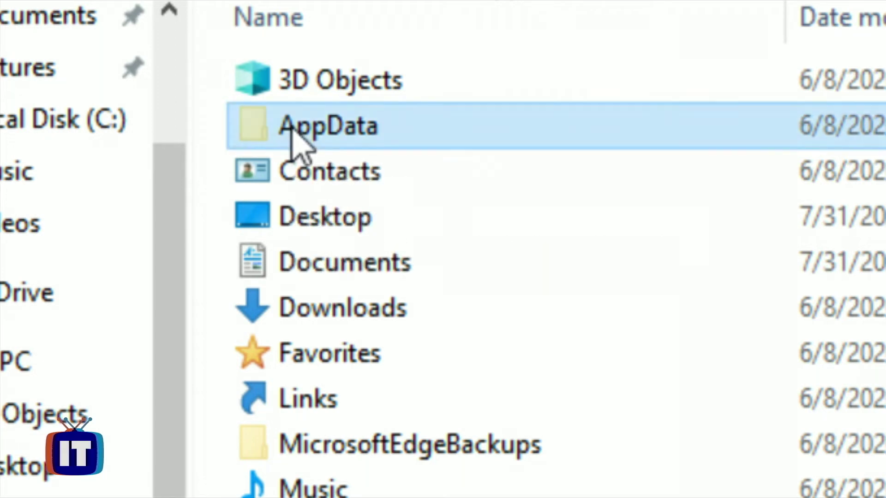
double_click(285, 96)
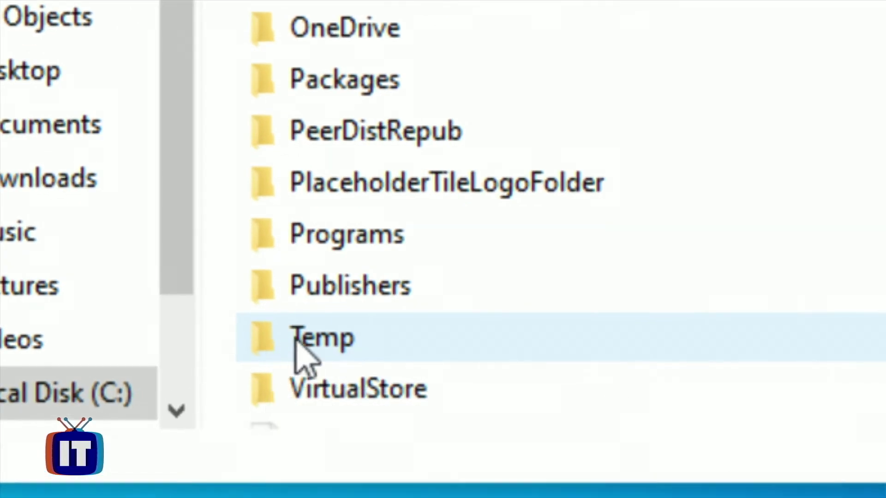
left_click(280, 345)
double_click(296, 344)
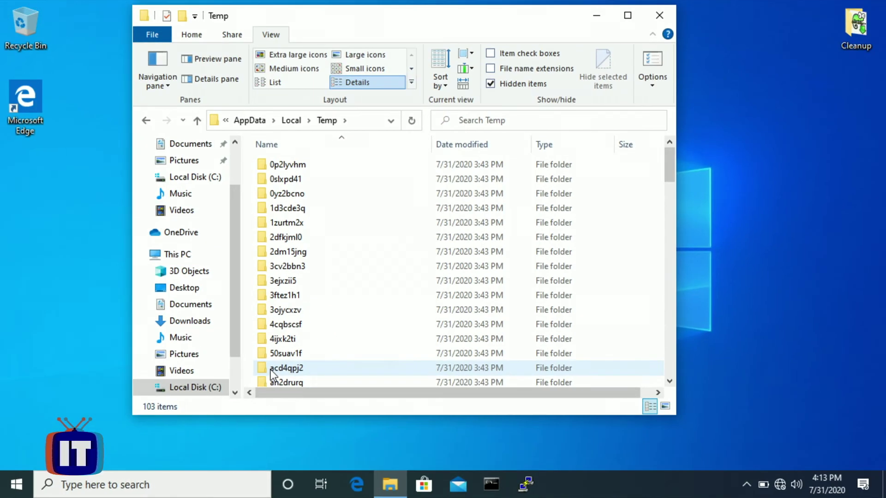
Step: Permanently delete all items in the AppData\Local\Temp folder, skipping every file that is in use, and close the folder window
scroll(291, 224, "down", 10)
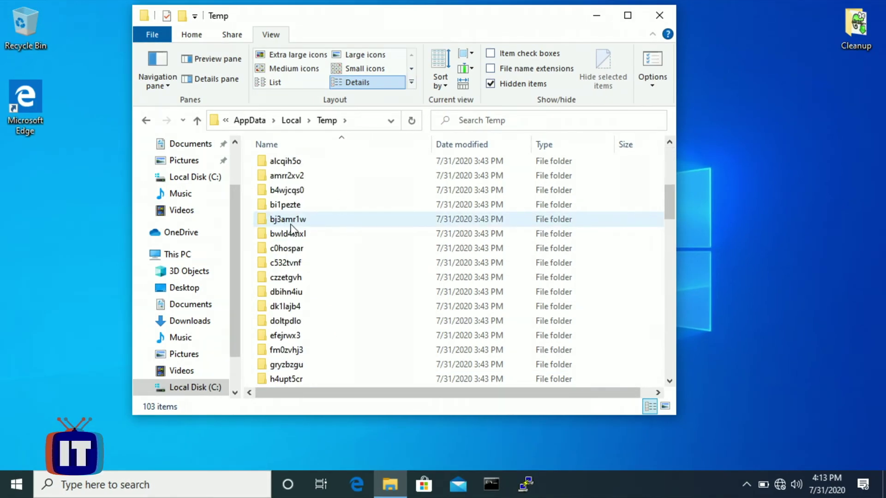
scroll(291, 226, "down", 5)
scroll(291, 226, "down", 12)
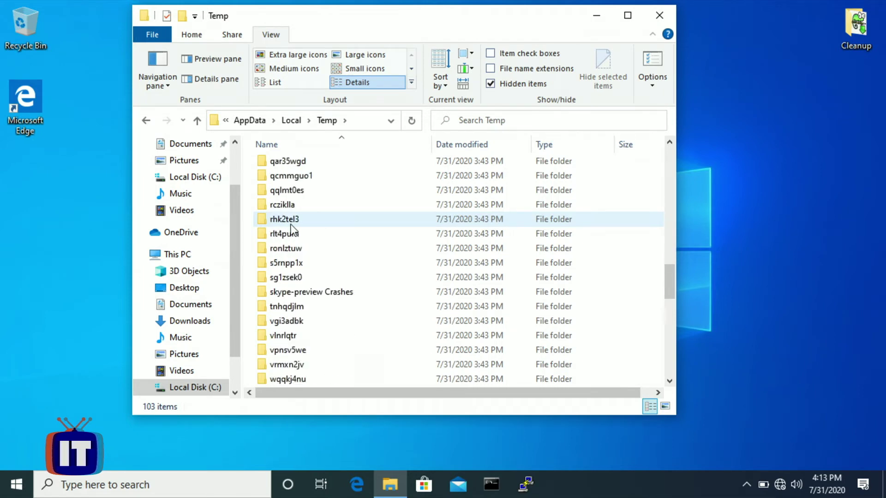
scroll(291, 226, "down", 3)
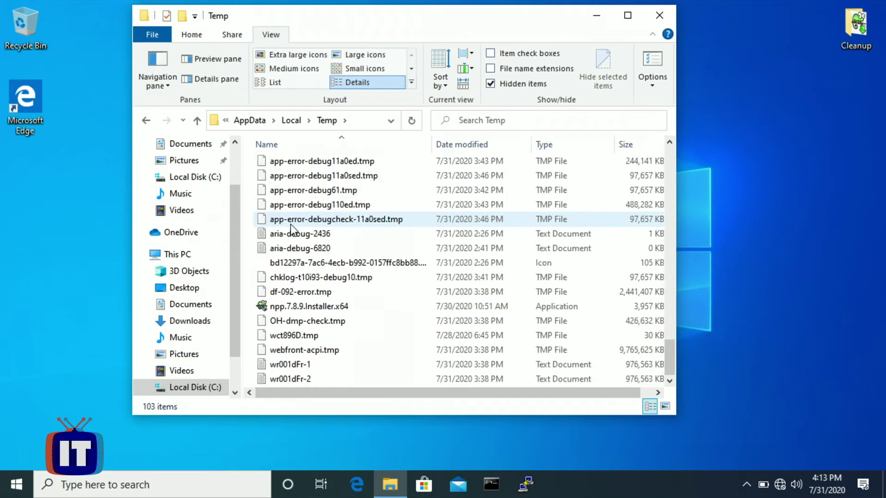
scroll(291, 227, "up", 5)
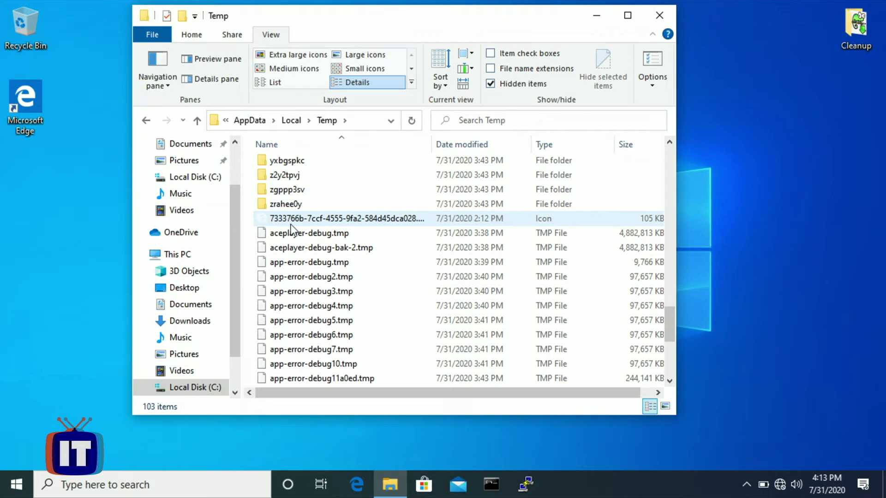
key("ctrl+a")
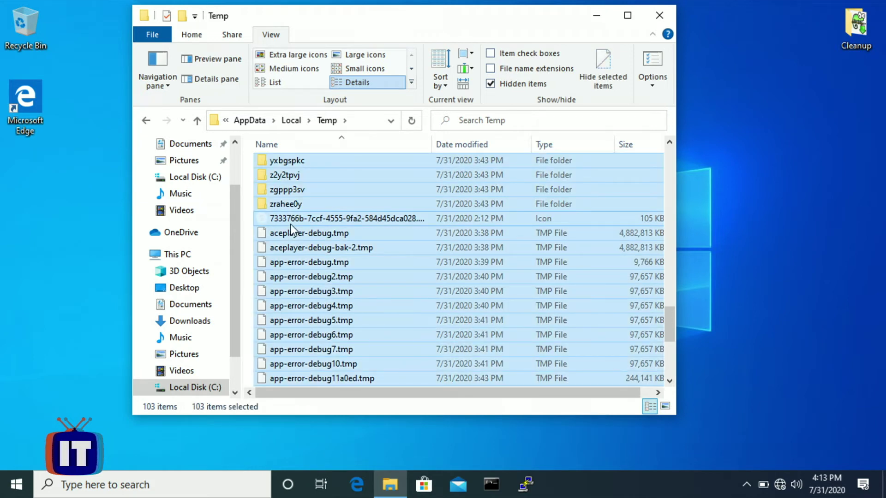
right_click(291, 224)
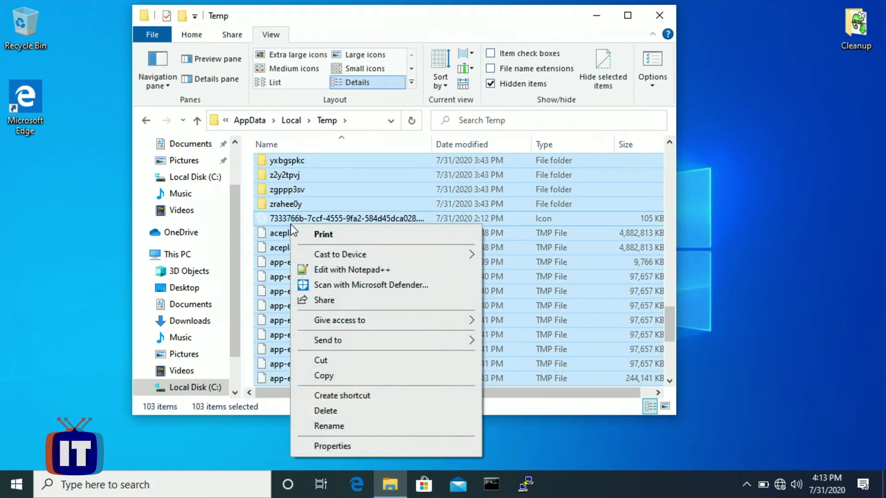
left_click(333, 411)
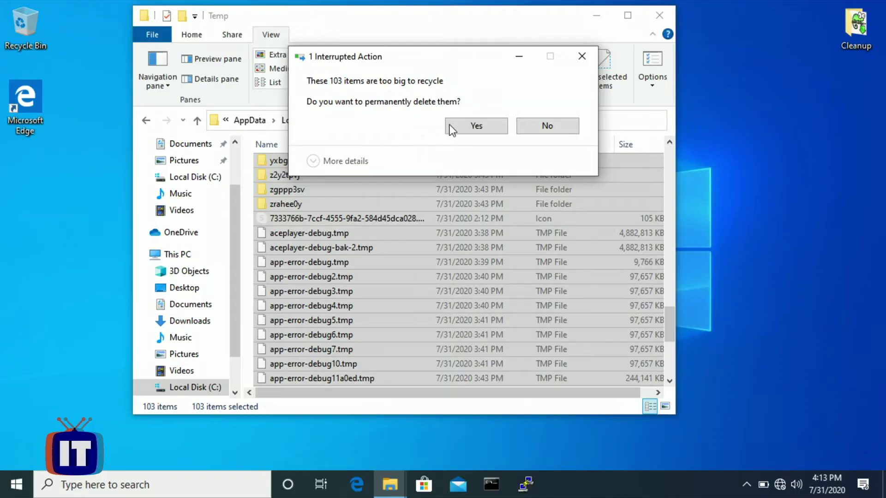
left_click(480, 125)
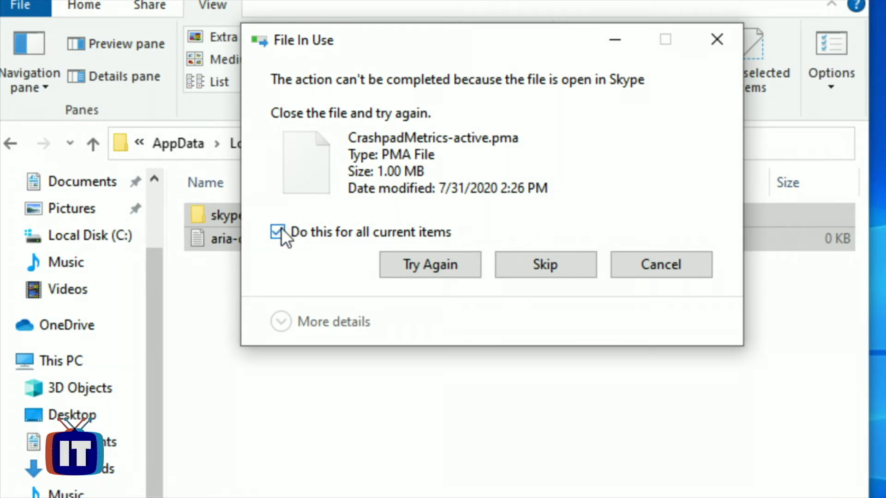
left_click(536, 266)
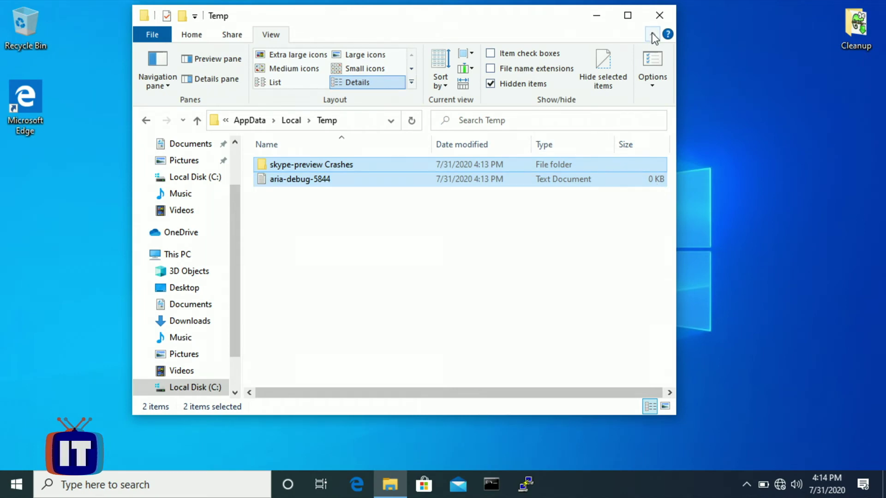
left_click(659, 15)
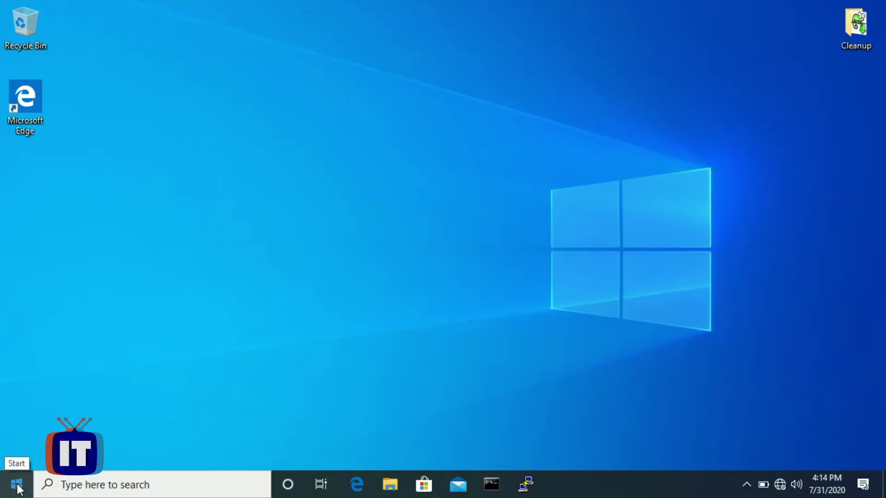
Step: Open the Apps & features settings and uninstall CrystalDiskInfo 8.7.0, allowing the uninstaller to make changes
right_click(18, 486)
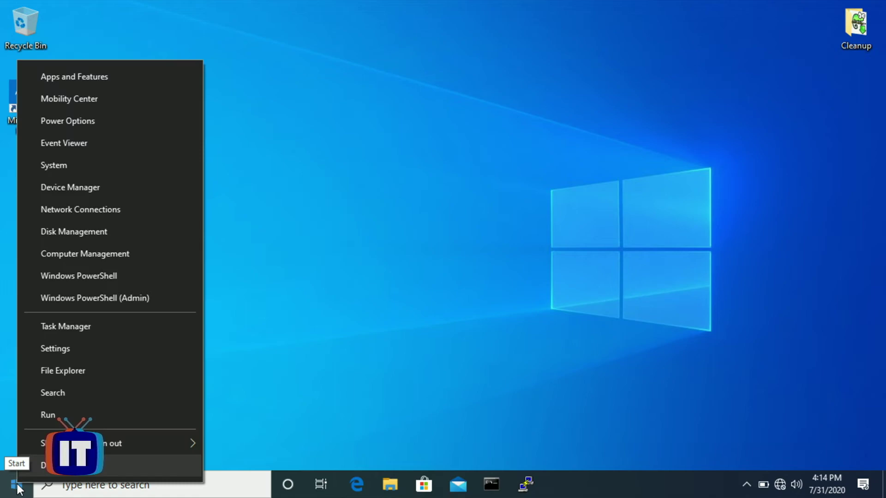
left_click(52, 78)
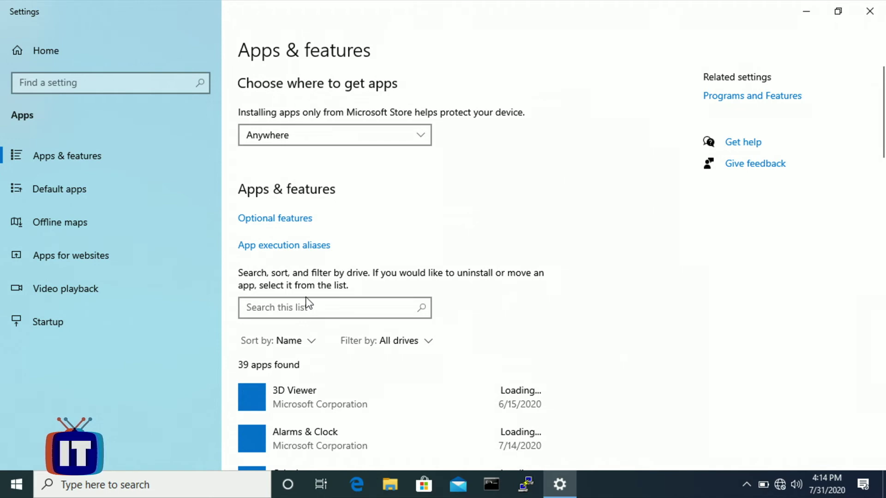
scroll(307, 303, "down", 3)
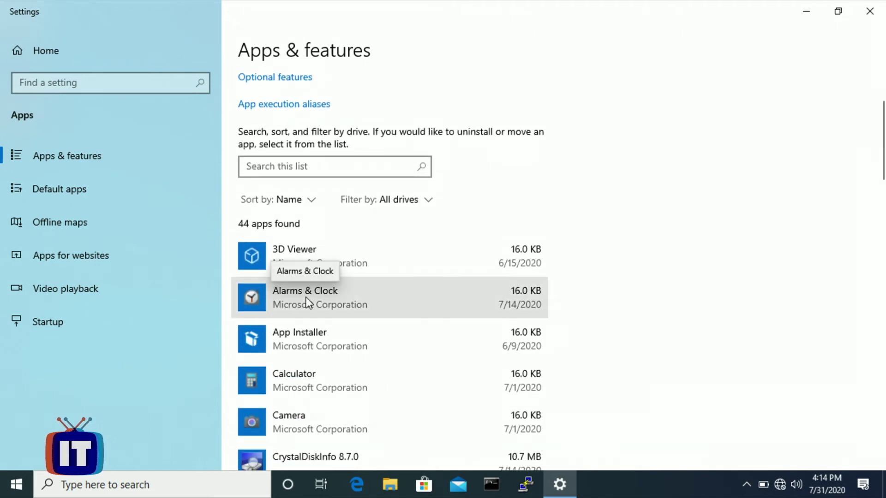
scroll(306, 298, "down", 3)
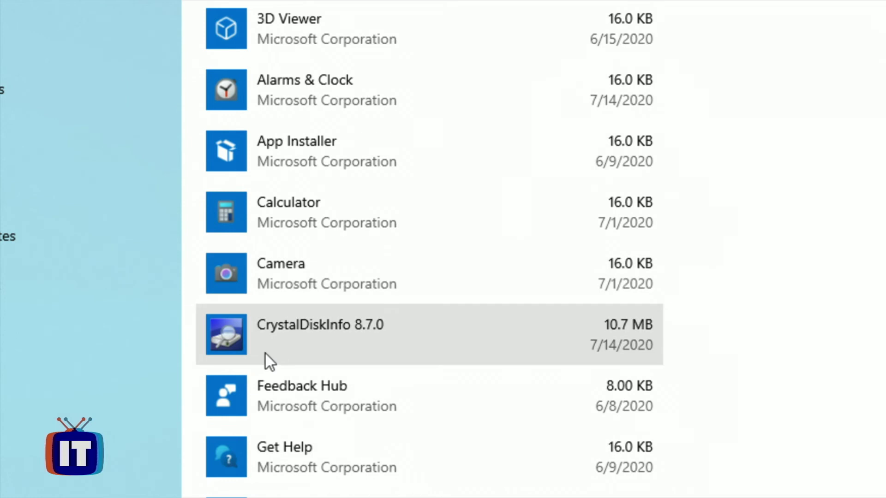
left_click(265, 354)
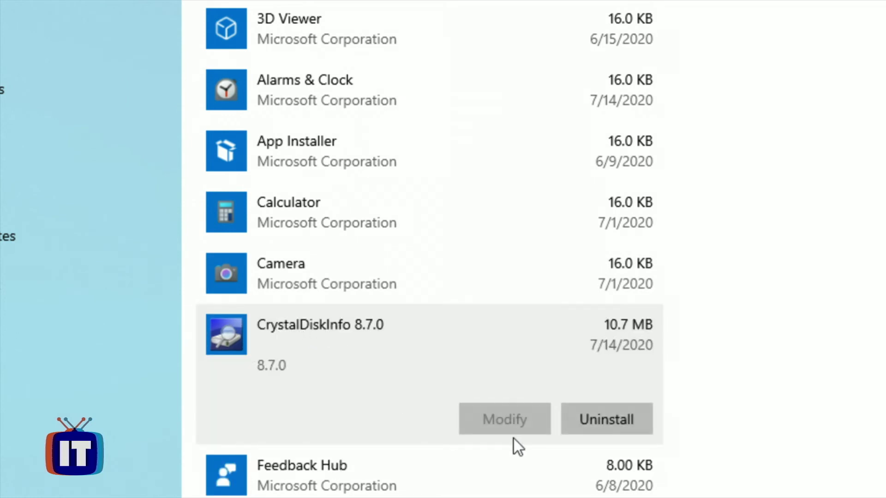
left_click(595, 418)
left_click(693, 363)
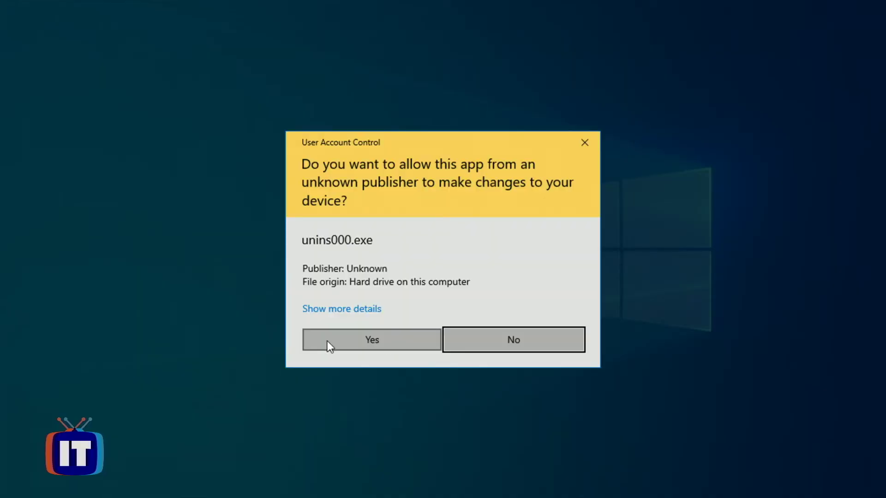
left_click(328, 343)
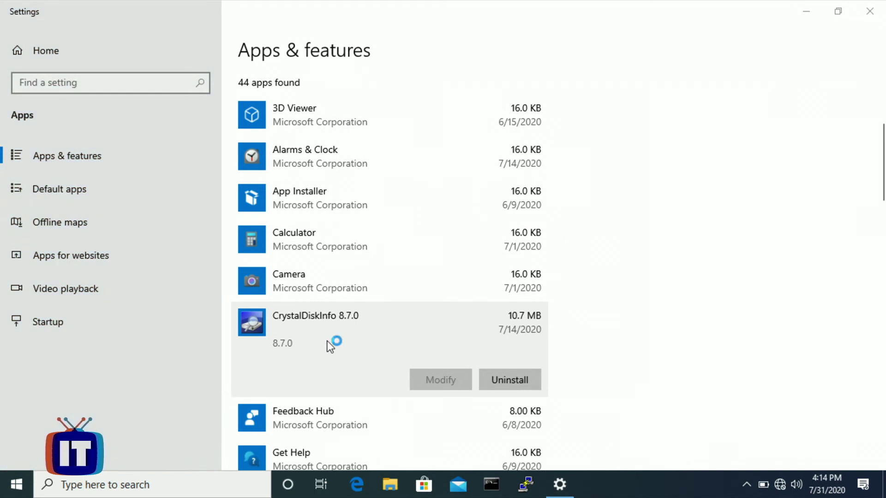
left_click(492, 289)
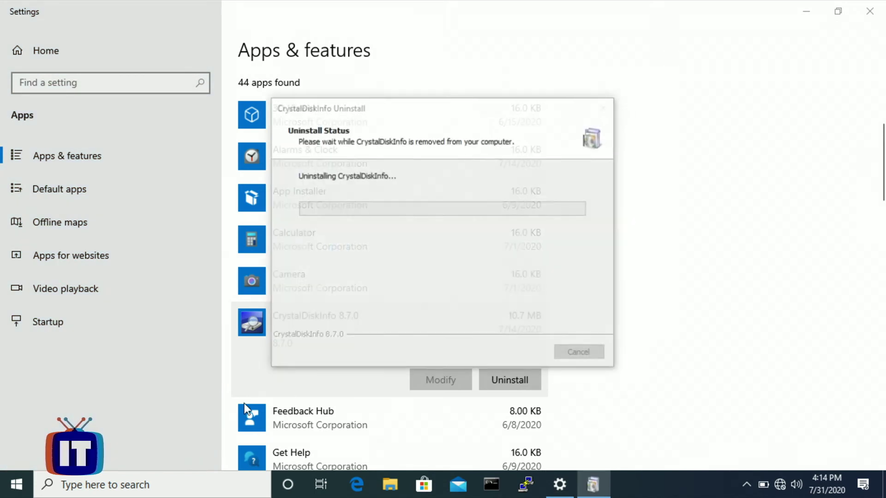
left_click(493, 294)
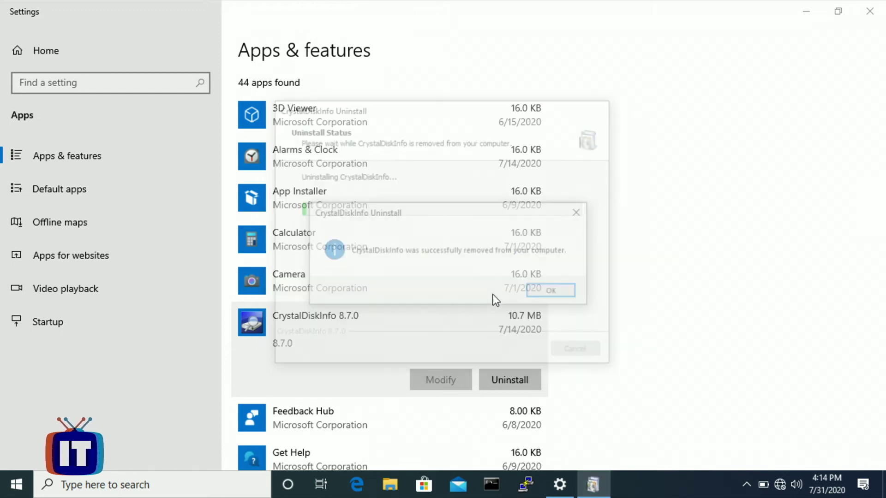
left_click(540, 292)
Step: Uninstall Notepad++ (32-bit x86) from the installed apps without keeping its custom settings
scroll(540, 293, "down", 5)
scroll(539, 292, "down", 10)
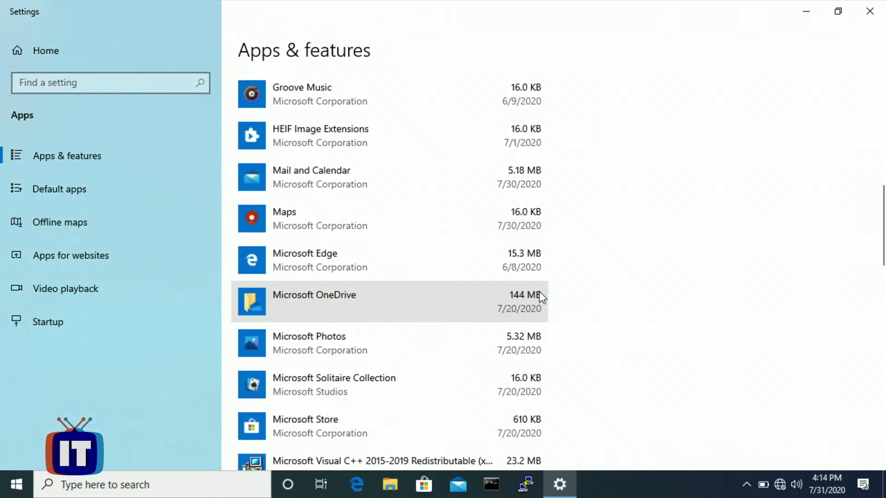
left_click(540, 295)
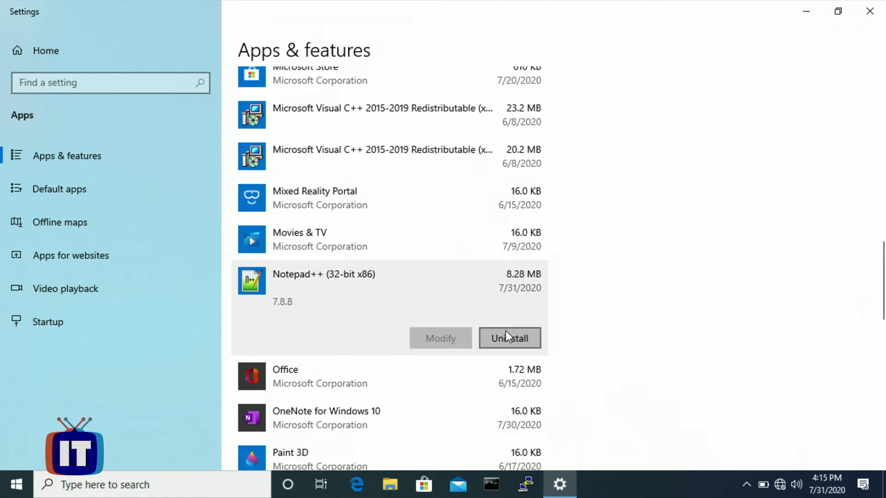
left_click(506, 335)
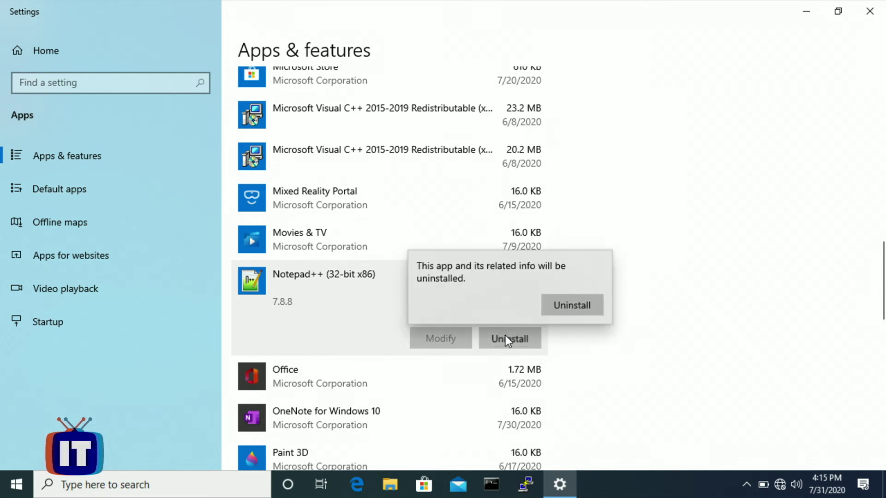
left_click(559, 307)
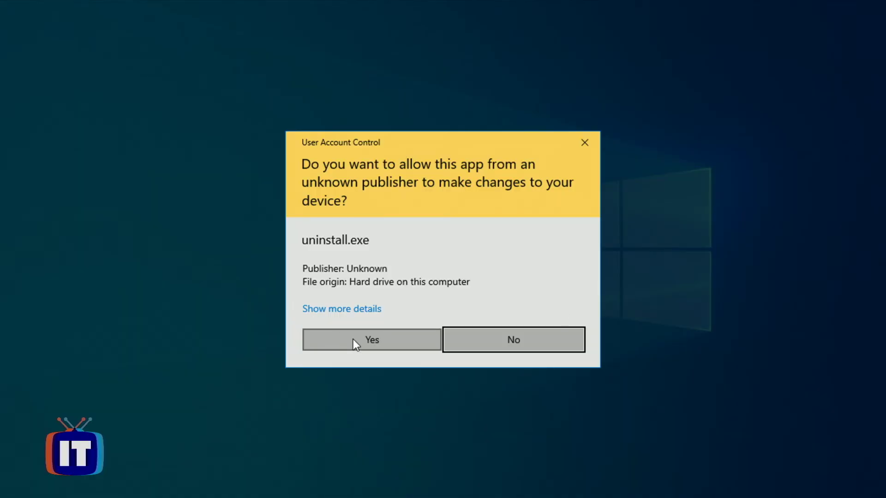
left_click(354, 342)
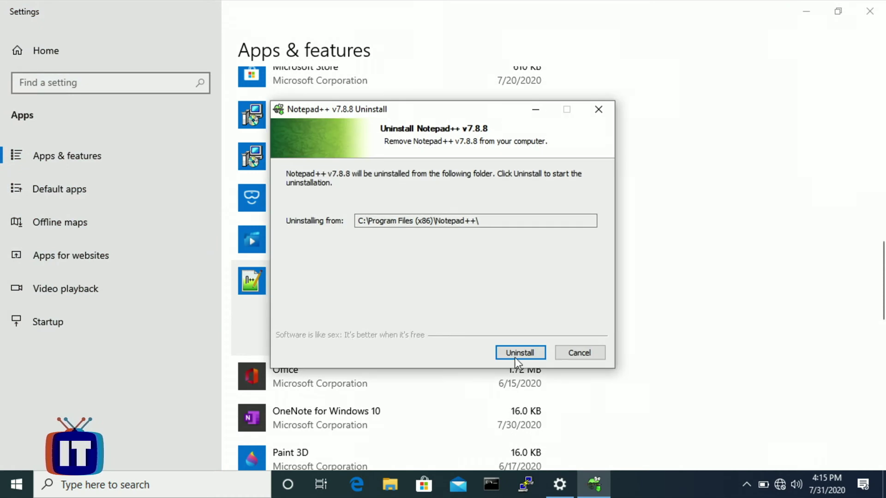
left_click(525, 354)
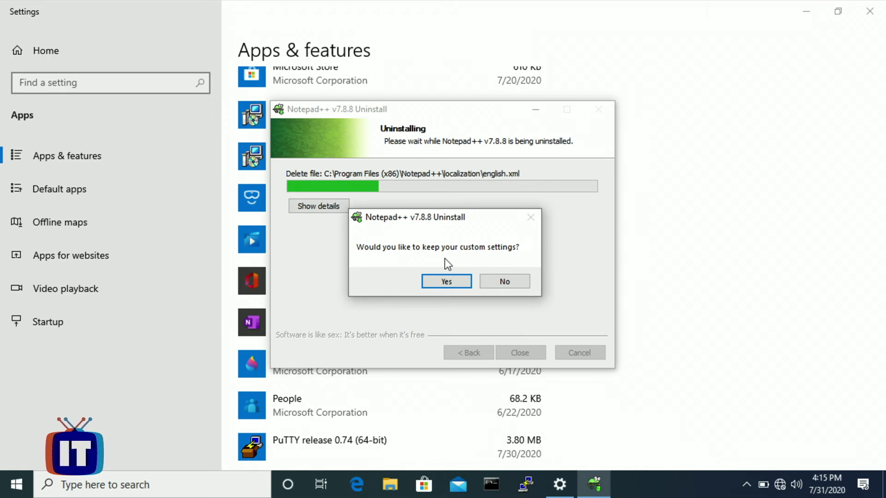
left_click(491, 280)
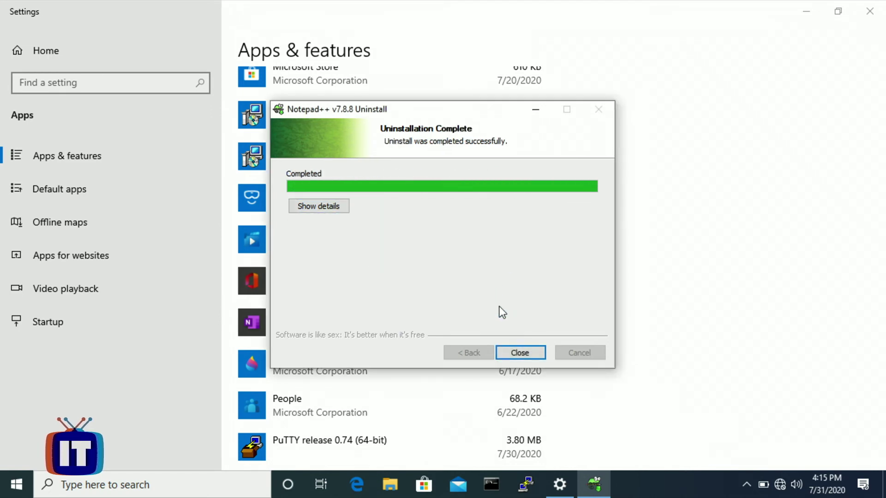
left_click(531, 354)
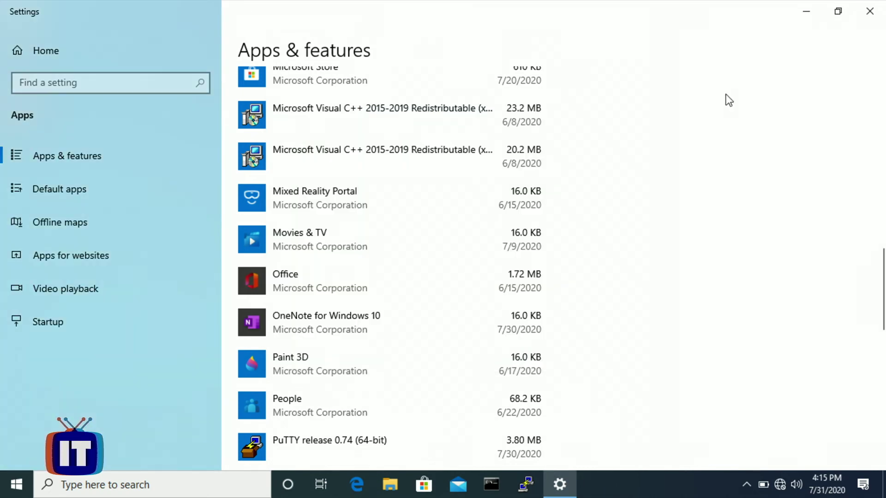
Step: Close Settings and check the free space of Local Disk (C:) in This PC
left_click(869, 13)
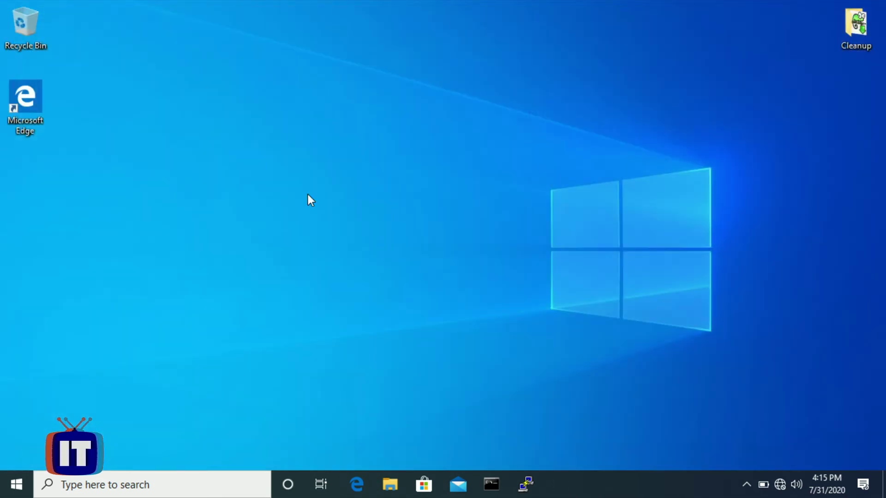
left_click(391, 484)
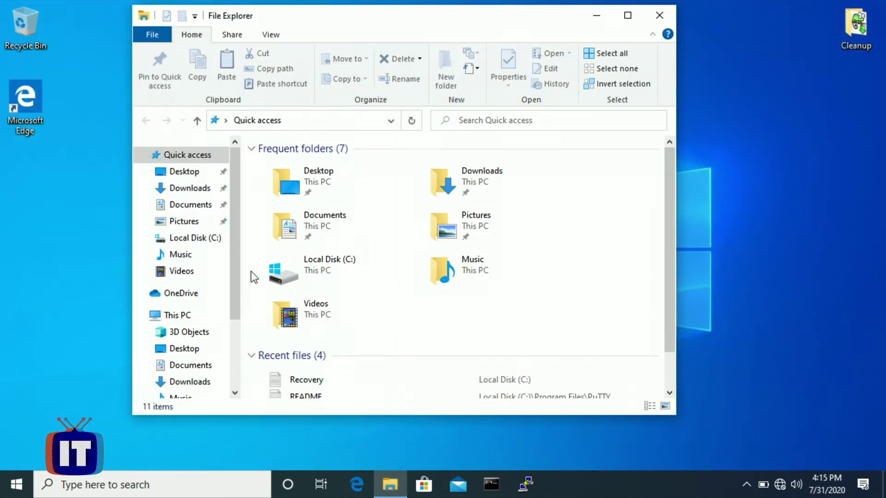
left_click(156, 317)
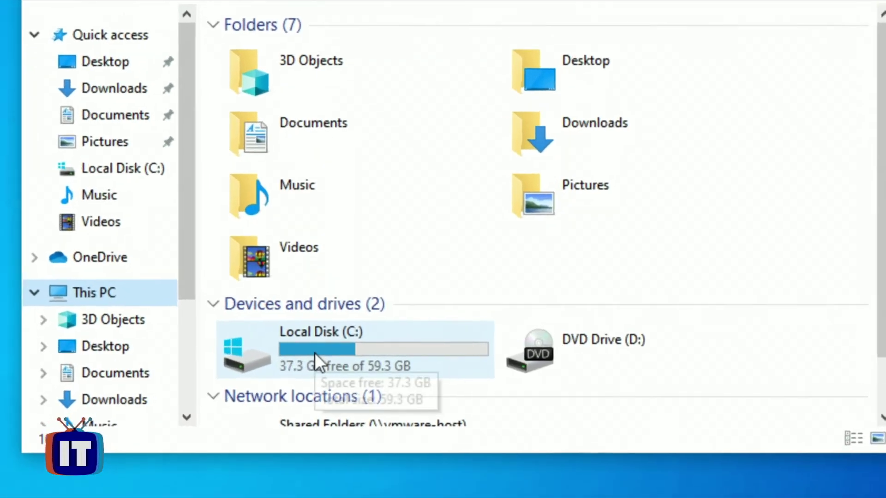